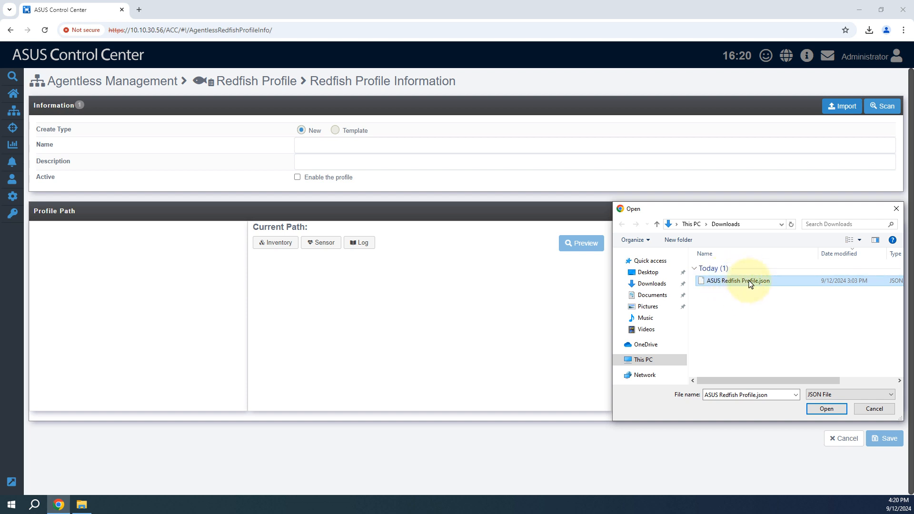
# Step: Import ASUS Redfish Profile.json and set the create type to Template with the ASUS Redfish Profile Template
pyautogui.click(812, 405)
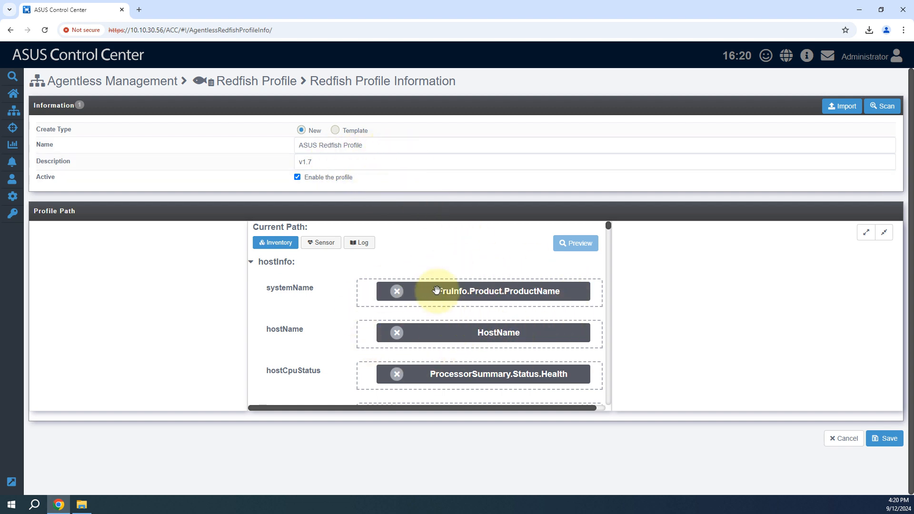
pyautogui.click(335, 131)
pyautogui.click(391, 145)
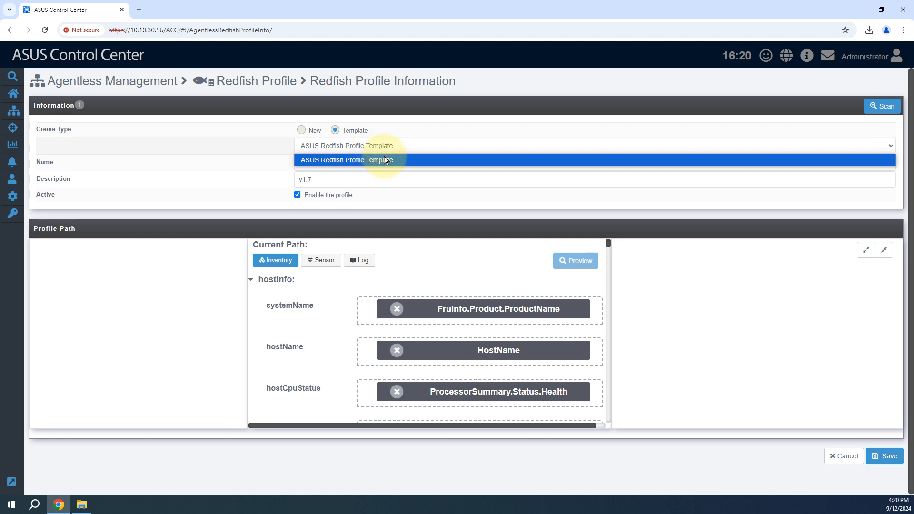
pyautogui.click(380, 160)
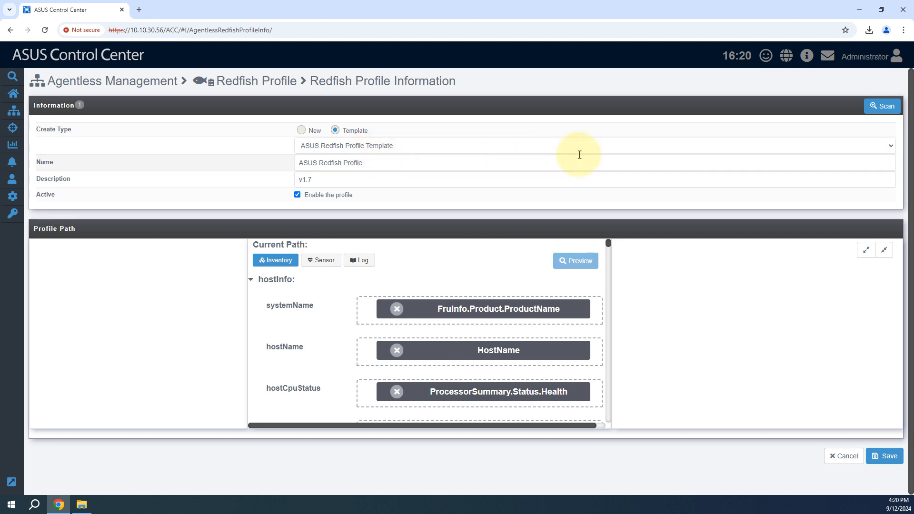
# Step: Scan IP address 10.10.30.239 with the Default apply path, entering the account name and account password
pyautogui.click(873, 113)
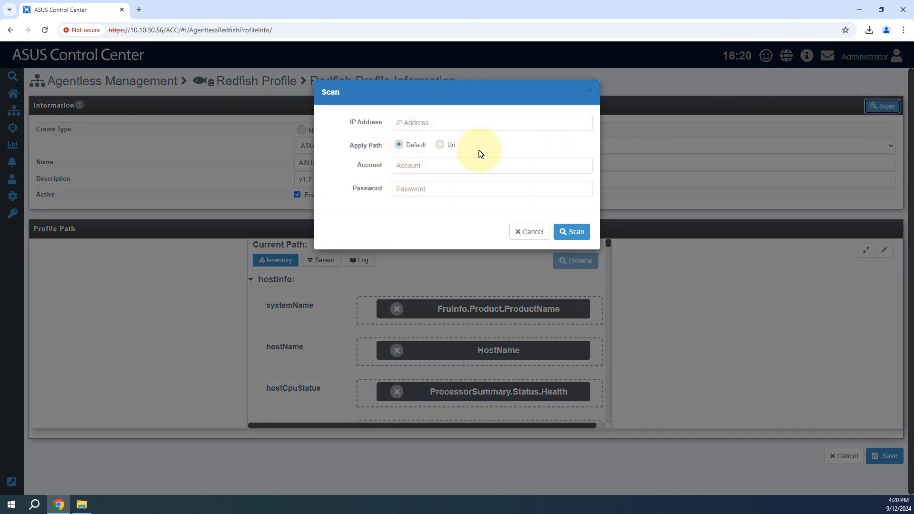
pyautogui.click(438, 126)
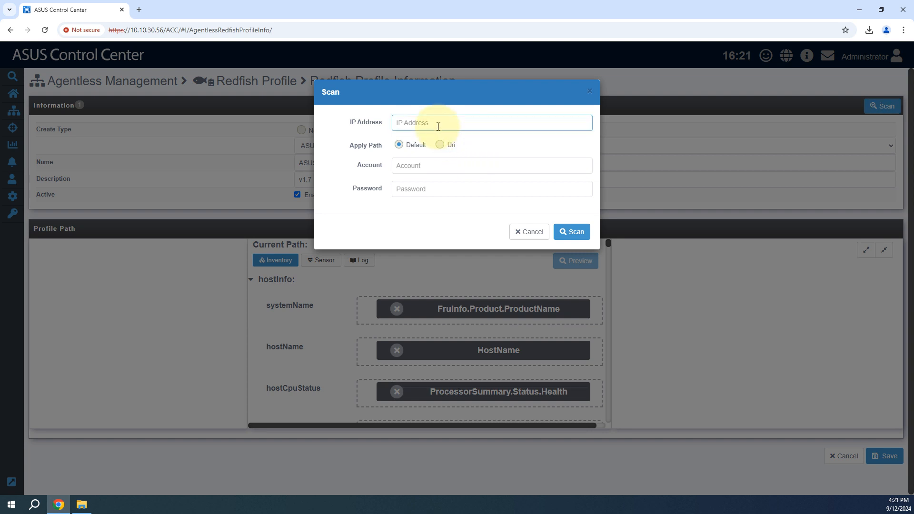
pyautogui.click(478, 145)
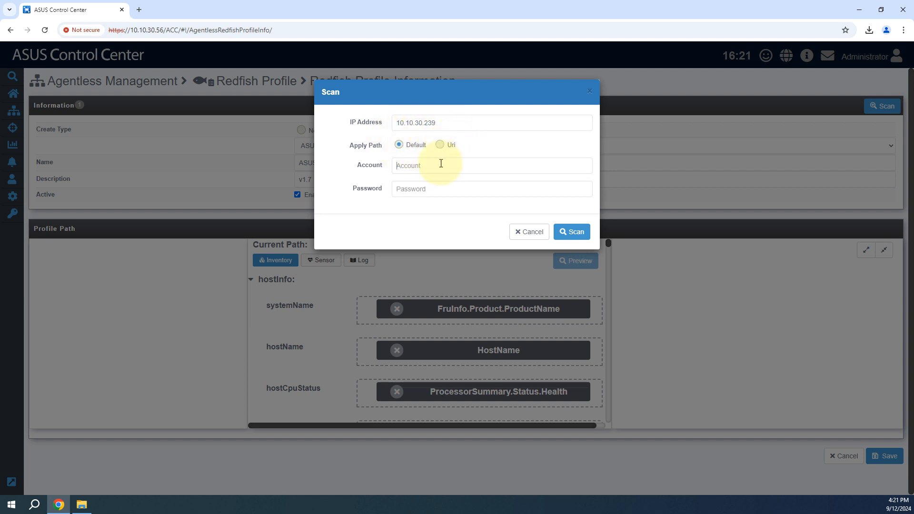
pyautogui.write('admin')
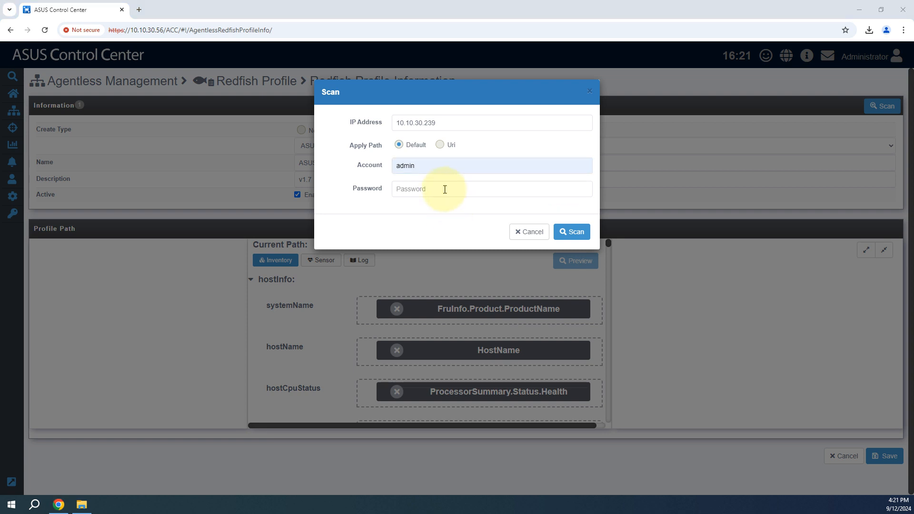
pyautogui.click(445, 189)
pyautogui.click(458, 208)
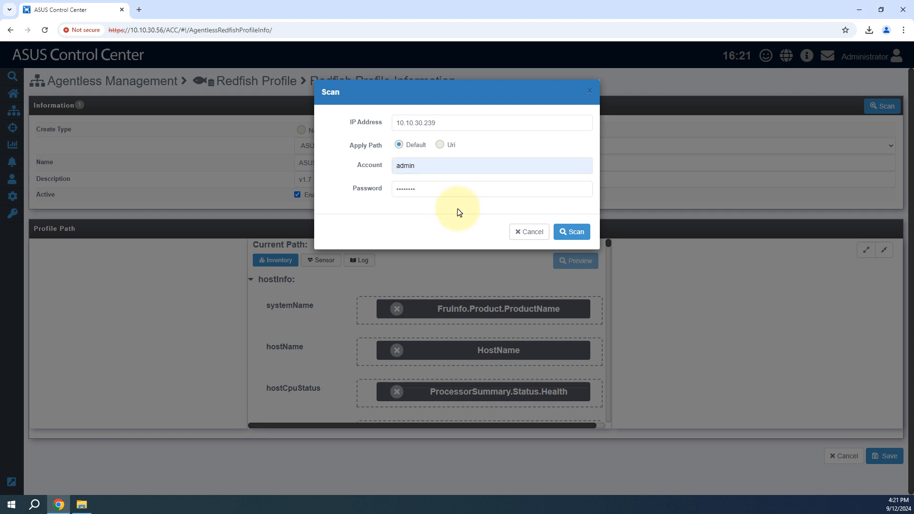
pyautogui.click(573, 232)
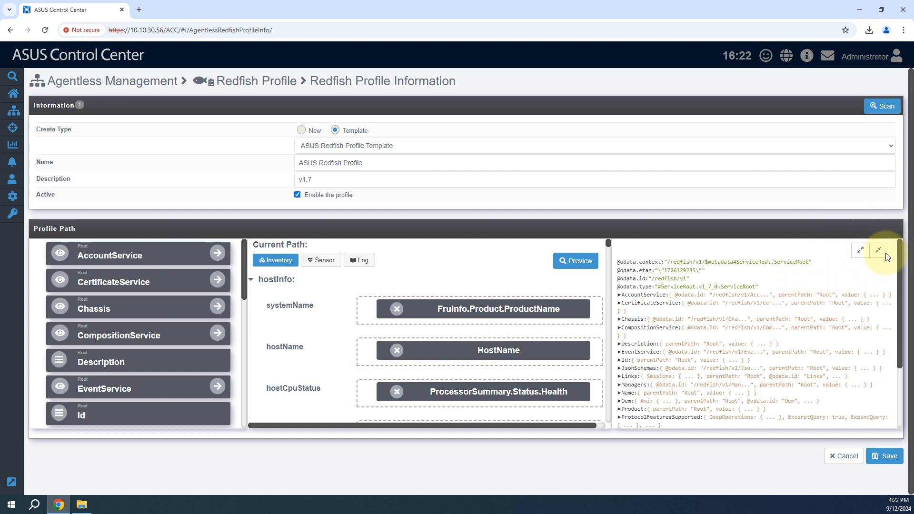
pyautogui.click(859, 250)
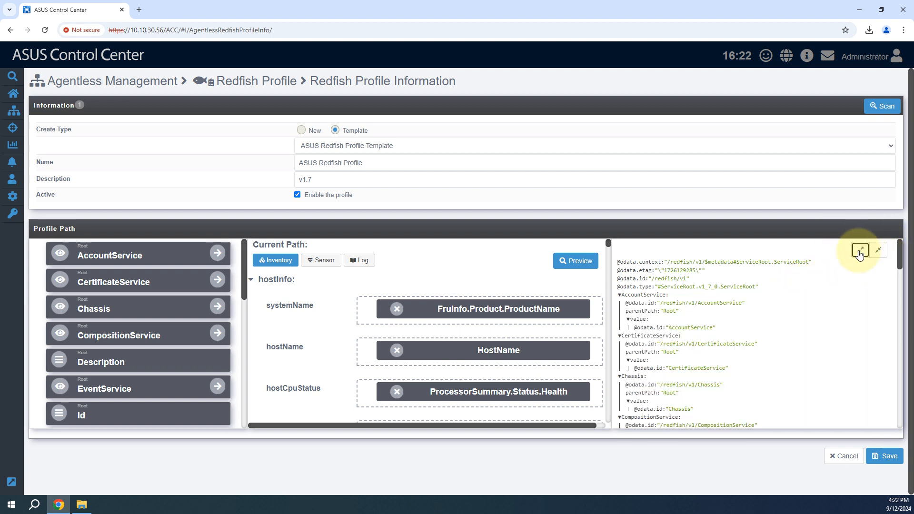
pyautogui.click(878, 249)
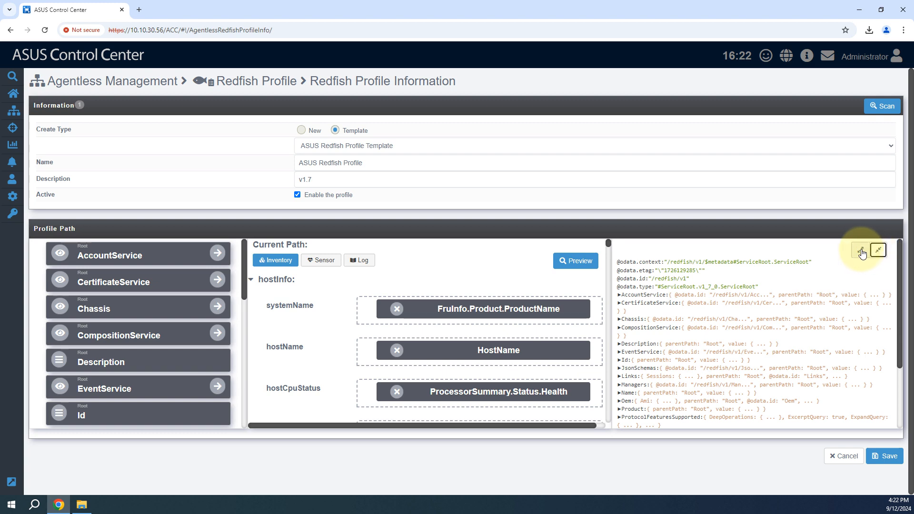
pyautogui.click(860, 251)
pyautogui.click(878, 250)
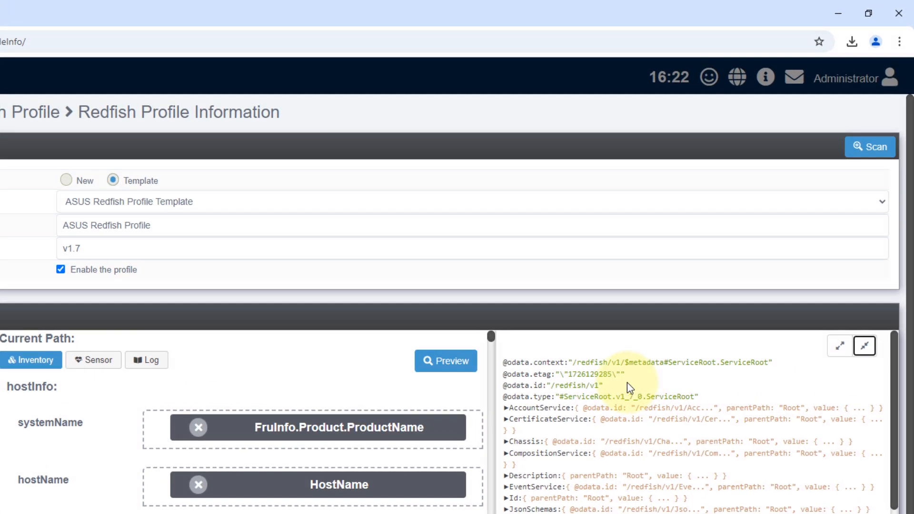
pyautogui.moveTo(592, 392); pyautogui.dragTo(498, 403)
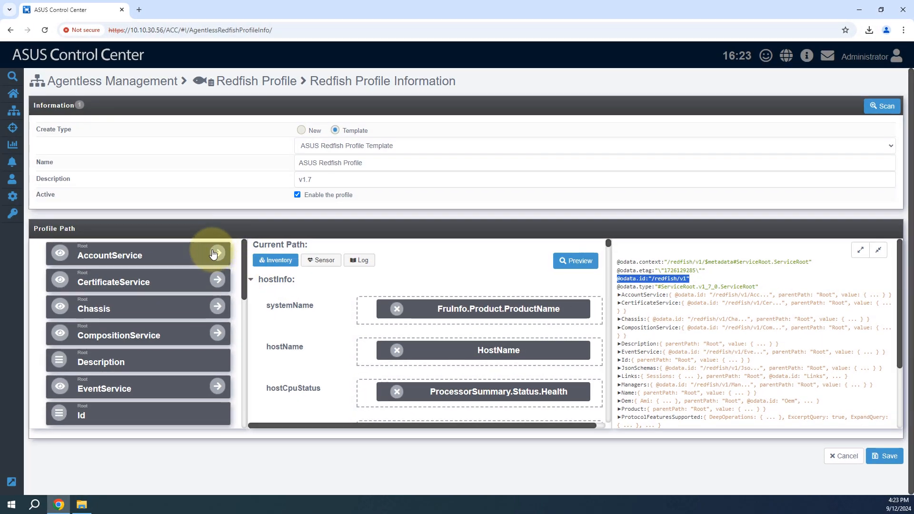
# Step: Go into the AccountService path and preview the profile mapping, expanding inventory, hostInfo and hostName
pyautogui.click(218, 254)
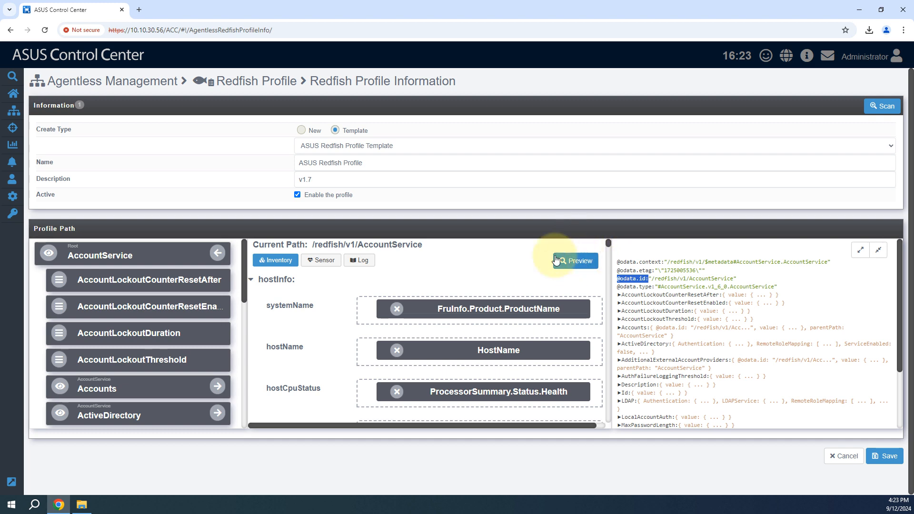
pyautogui.click(584, 265)
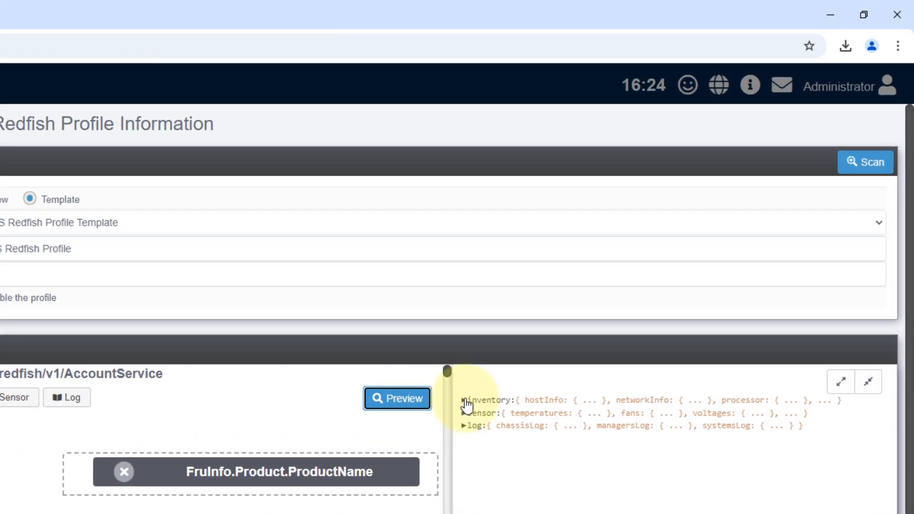
pyautogui.click(619, 262)
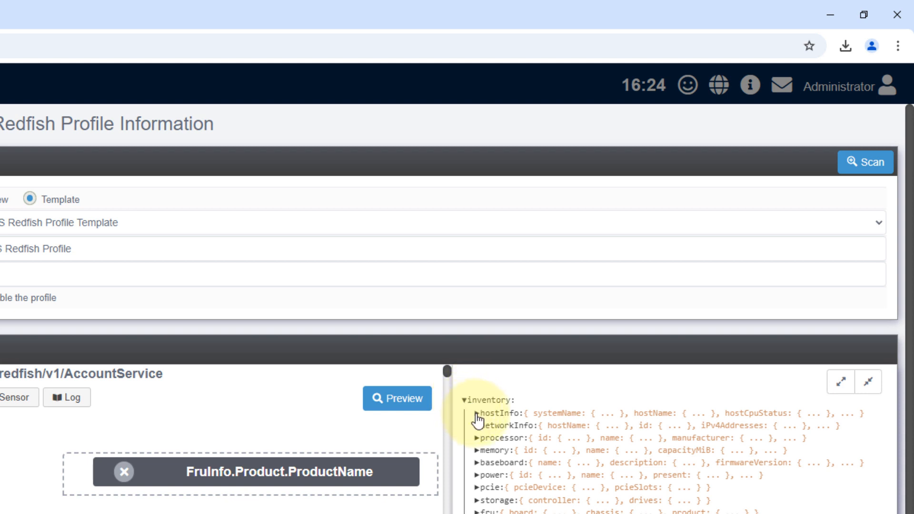
pyautogui.click(476, 413)
pyautogui.click(489, 450)
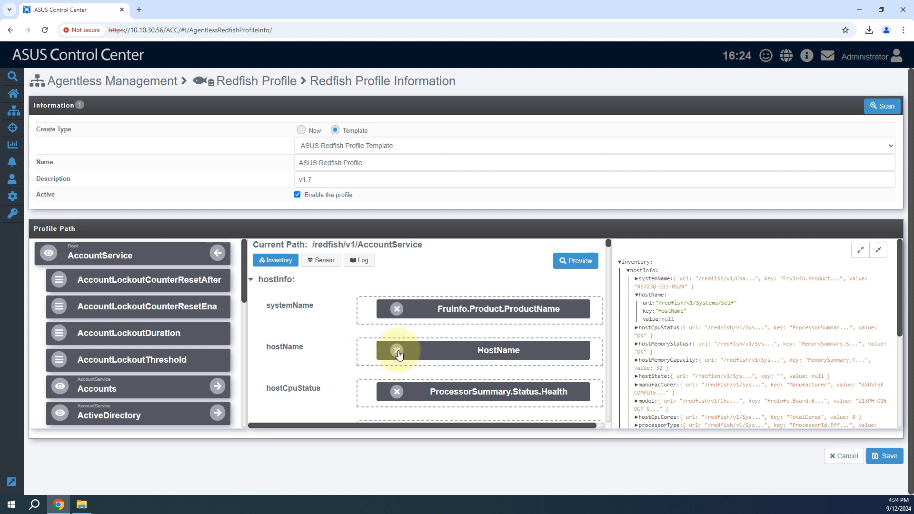
# Step: Replace the hostName mapping with the Name property from AccountService, preview it and save the profile
pyautogui.click(397, 351)
pyautogui.scroll(-5, 162, 371)
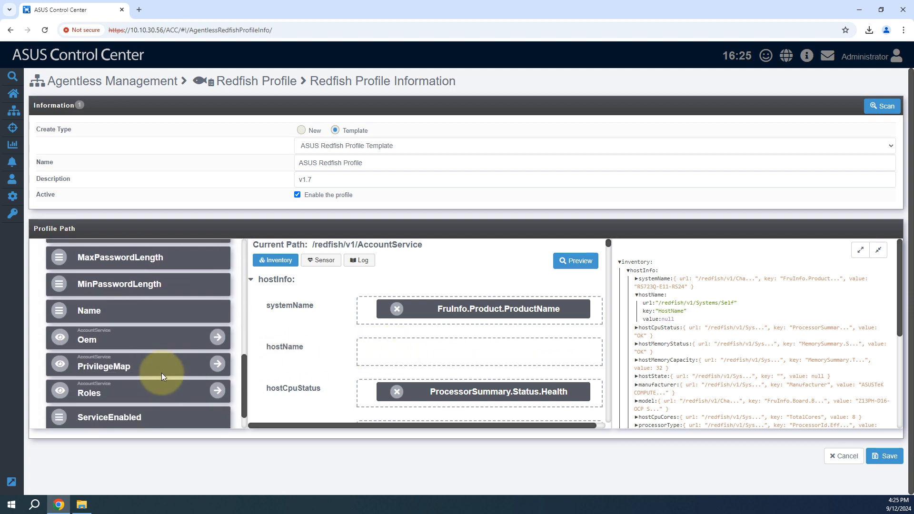
pyautogui.scroll(-1, 162, 375)
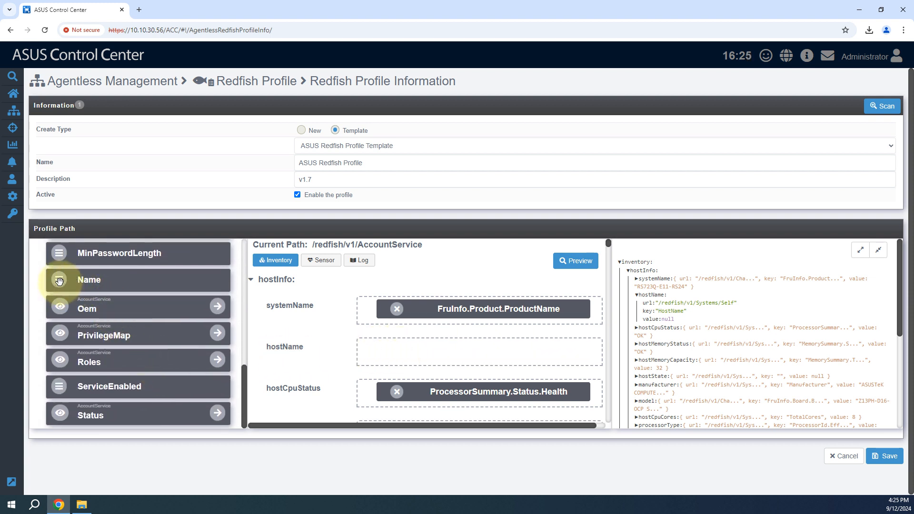
pyautogui.moveTo(59, 281); pyautogui.dragTo(388, 352)
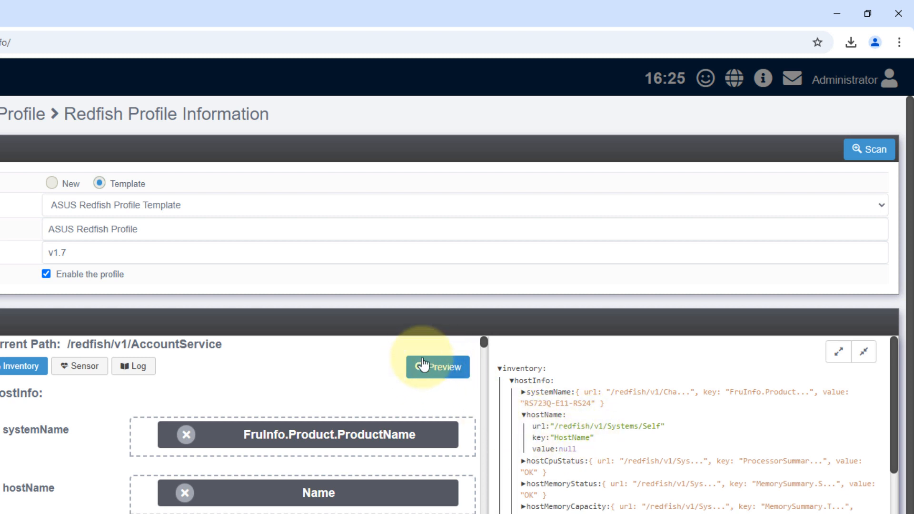
pyautogui.click(442, 370)
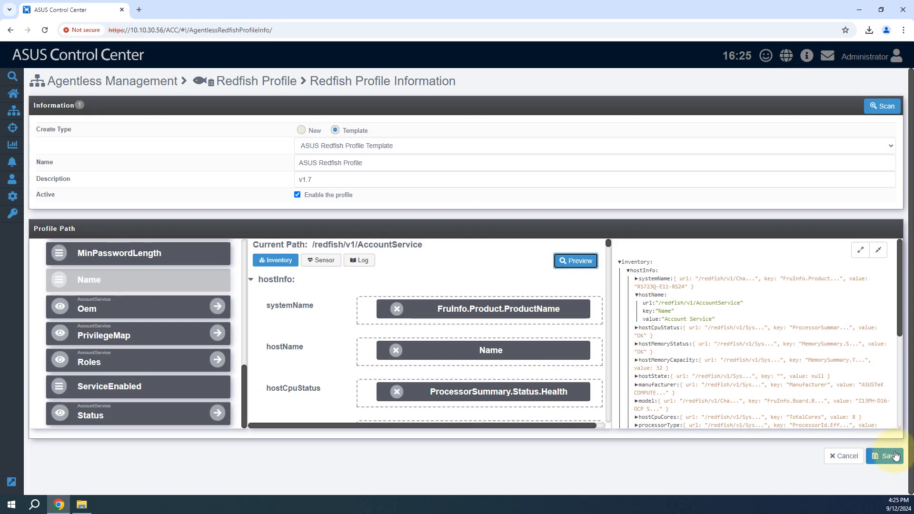
pyautogui.click(888, 457)
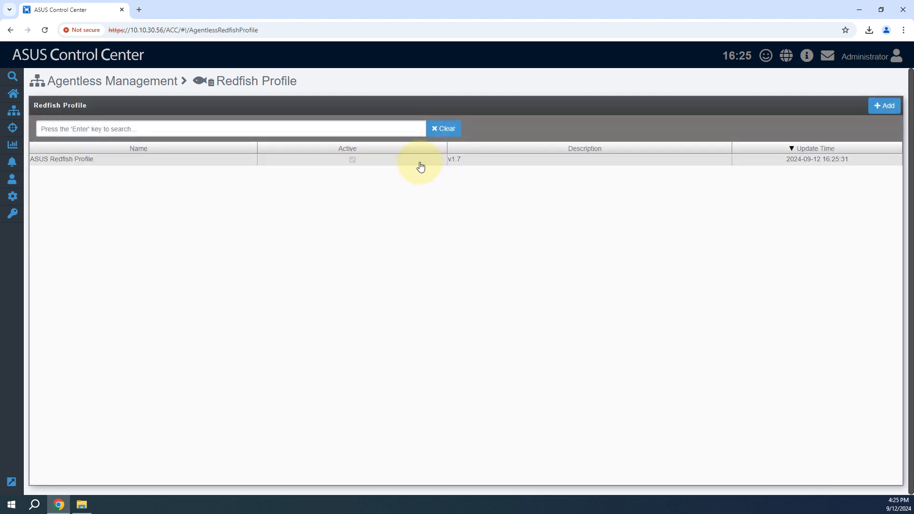
# Step: Export the saved profile to JSON with the file name ASUS Redfish Profile and check the file in the Downloads folder
pyautogui.click(487, 164)
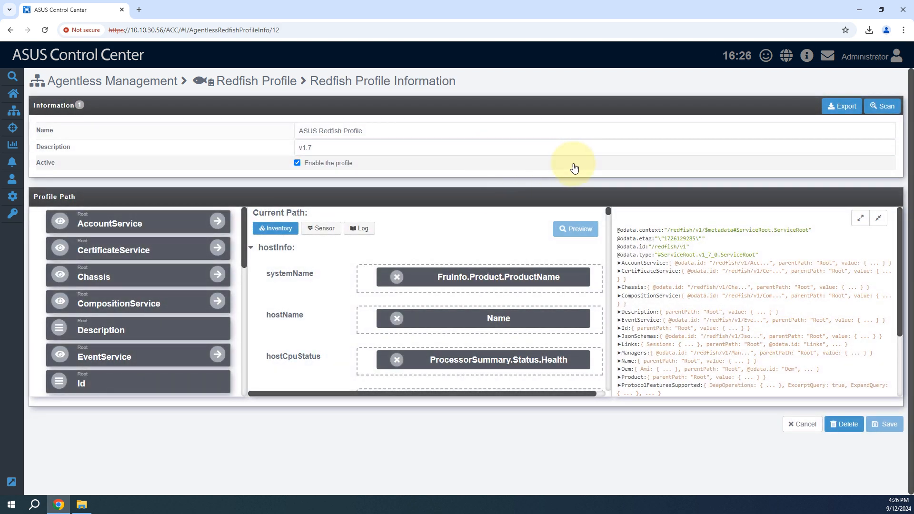
pyautogui.click(839, 109)
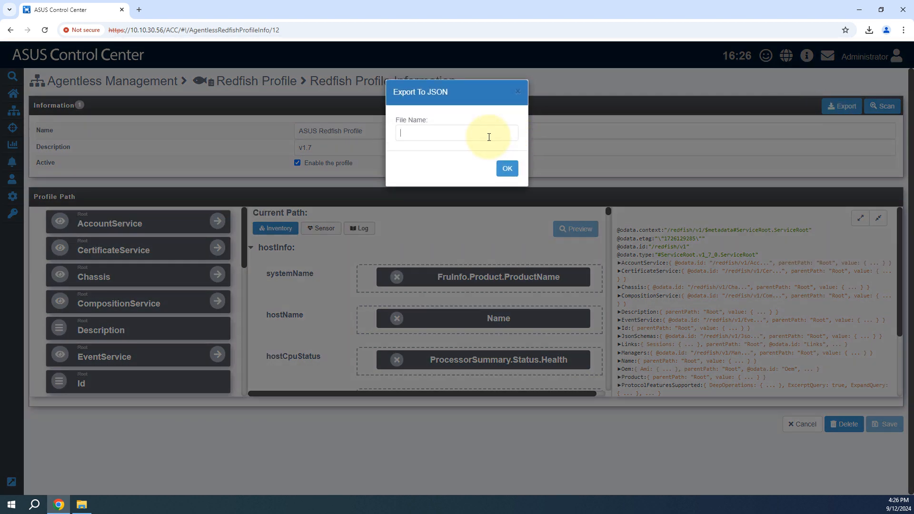
pyautogui.click(489, 137)
pyautogui.click(486, 153)
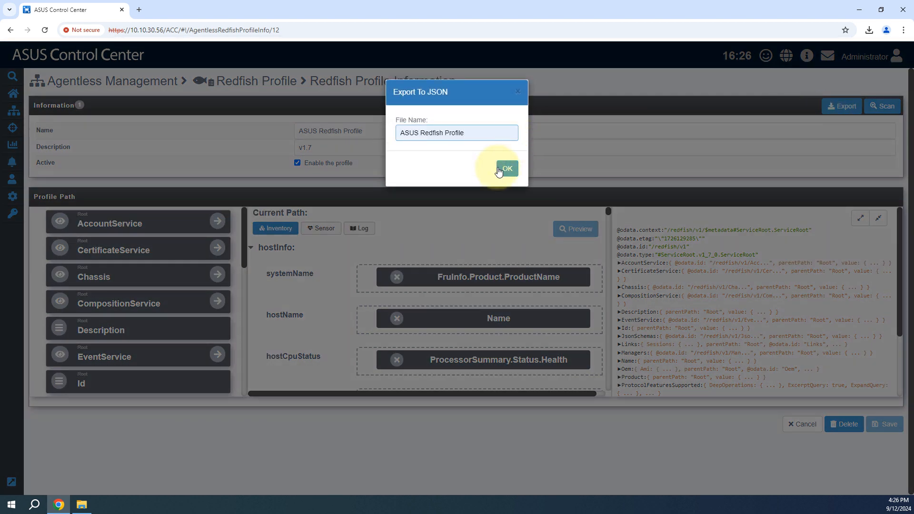
pyautogui.click(505, 168)
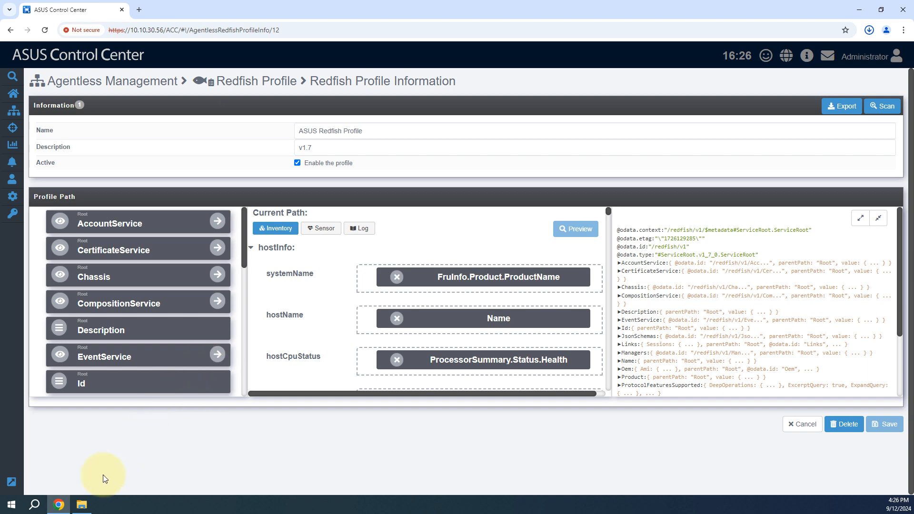
pyautogui.click(82, 505)
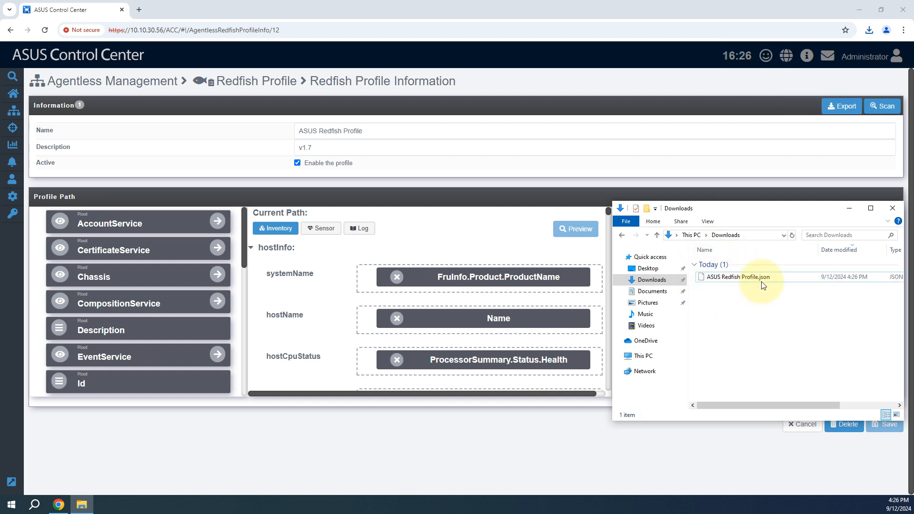
pyautogui.click(849, 211)
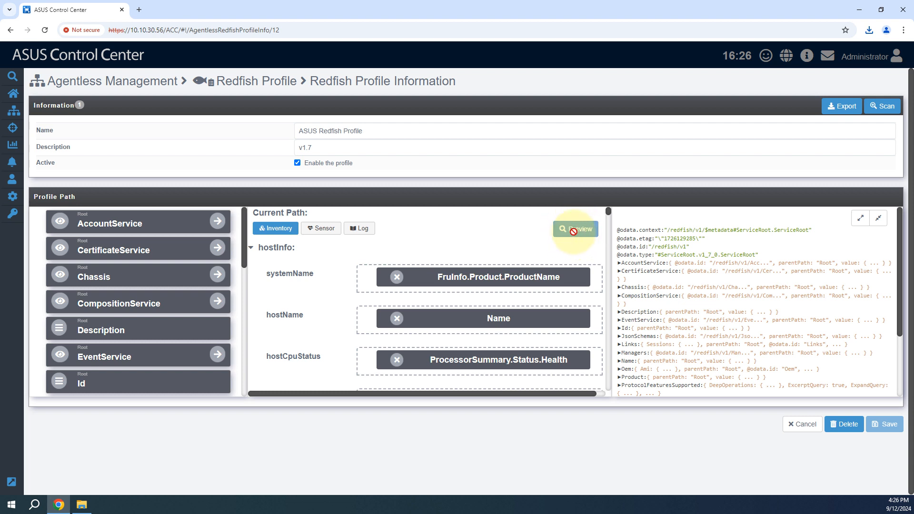
# Step: Set up a new scan for IP address 10.10.30.239 with the Uri apply path /redfish/v1/AccountService
pyautogui.click(883, 109)
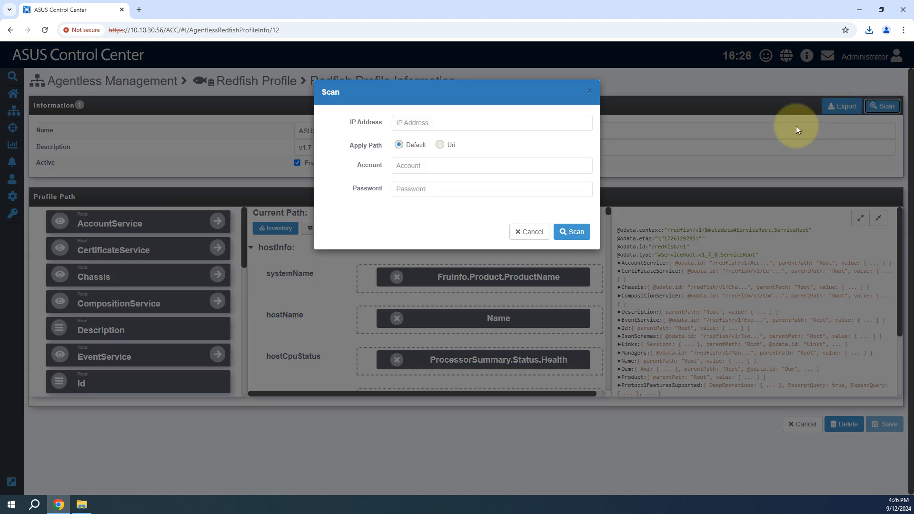
pyautogui.click(481, 124)
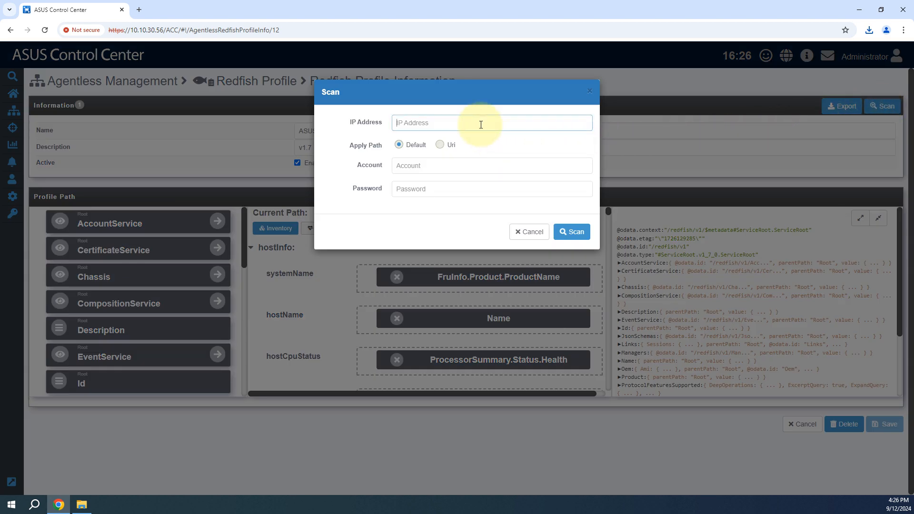
pyautogui.click(459, 124)
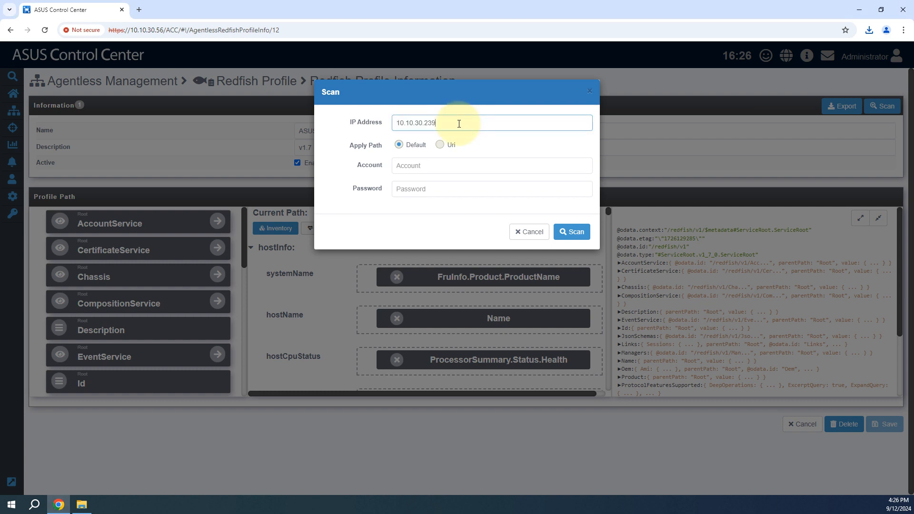
pyautogui.click(477, 139)
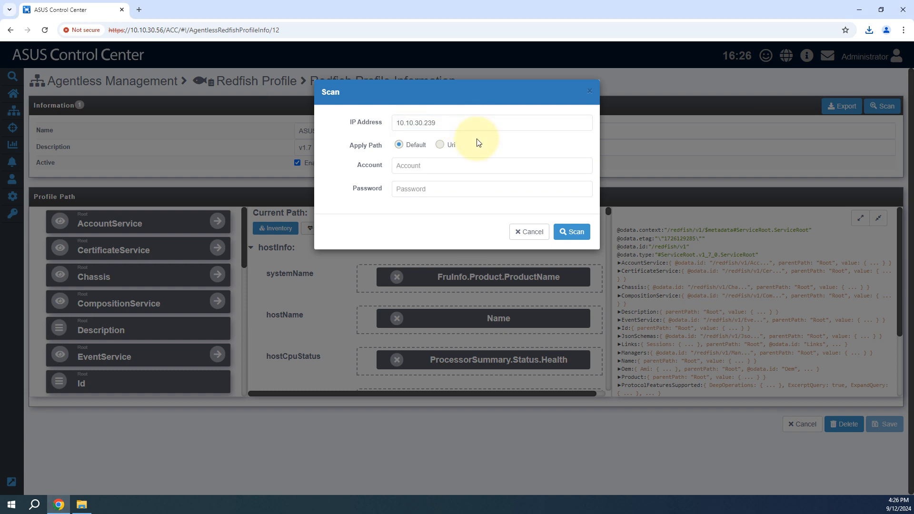
pyautogui.click(442, 148)
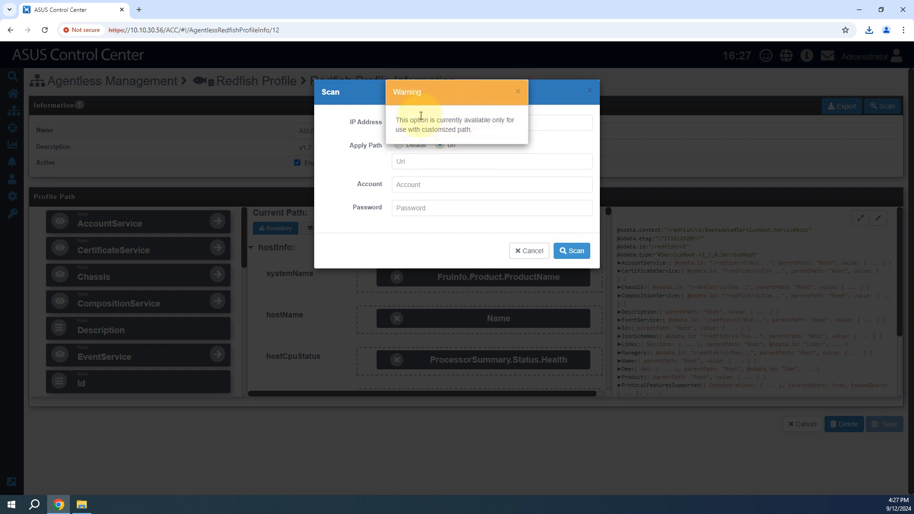
pyautogui.click(518, 92)
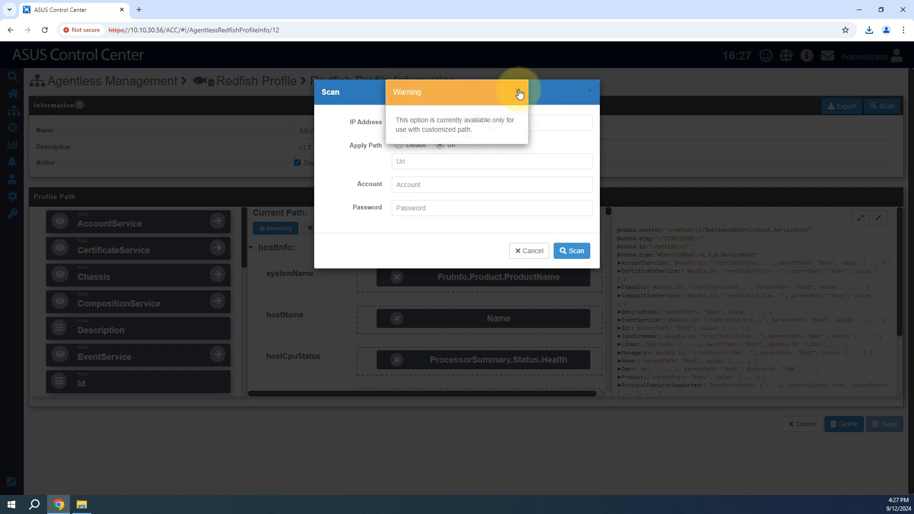
pyautogui.click(500, 129)
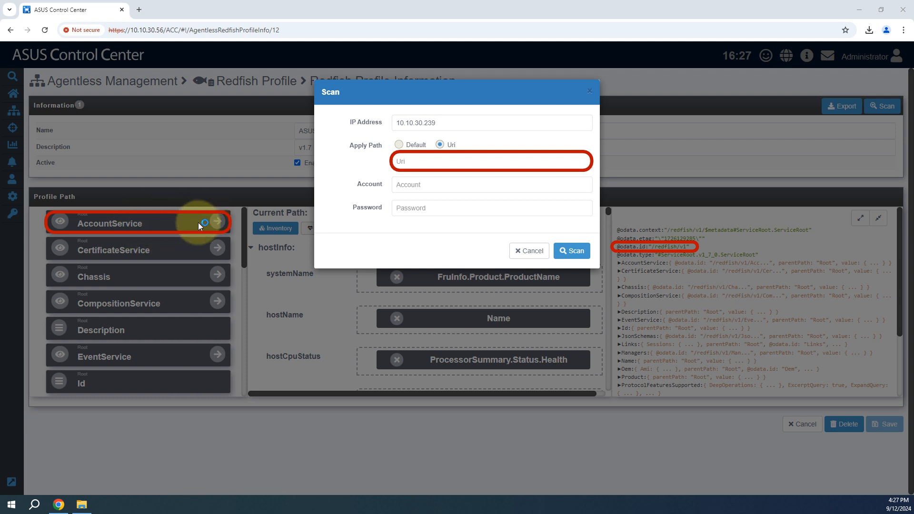
pyautogui.click(429, 159)
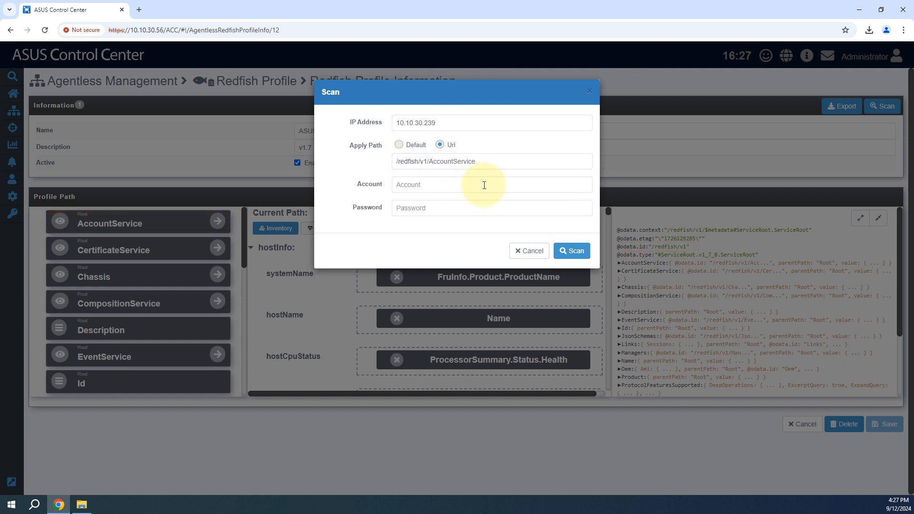
pyautogui.click(445, 185)
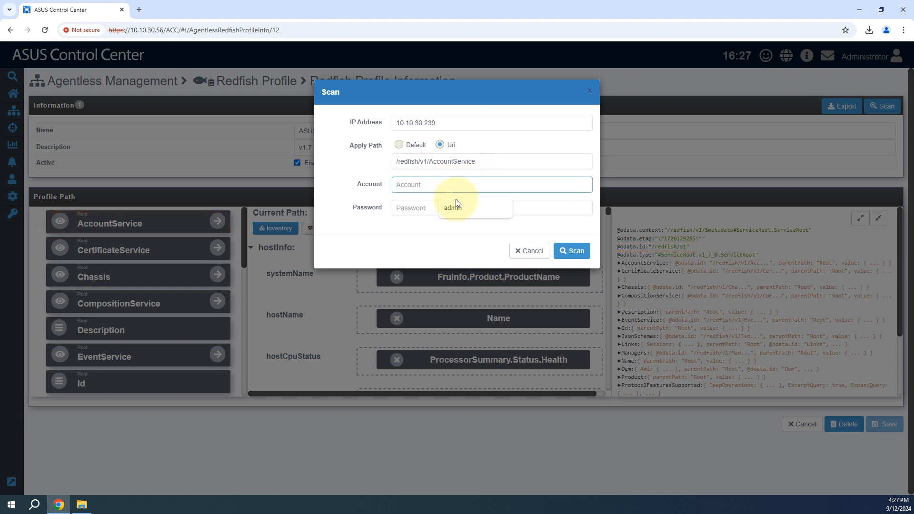
pyautogui.click(456, 202)
pyautogui.click(450, 206)
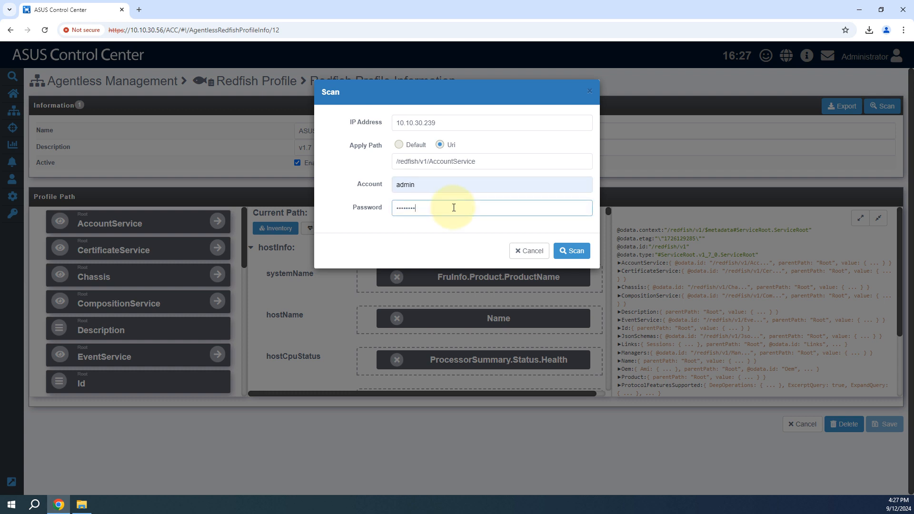
pyautogui.click(481, 228)
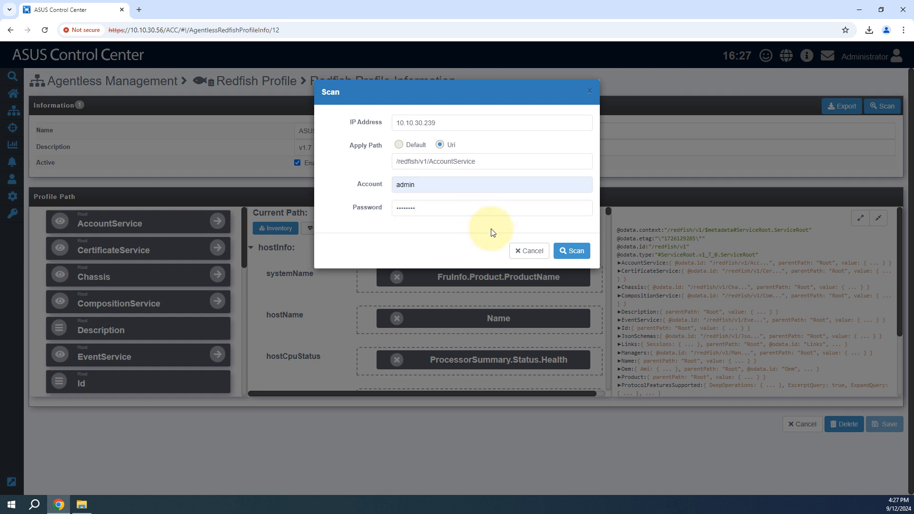
pyautogui.click(576, 253)
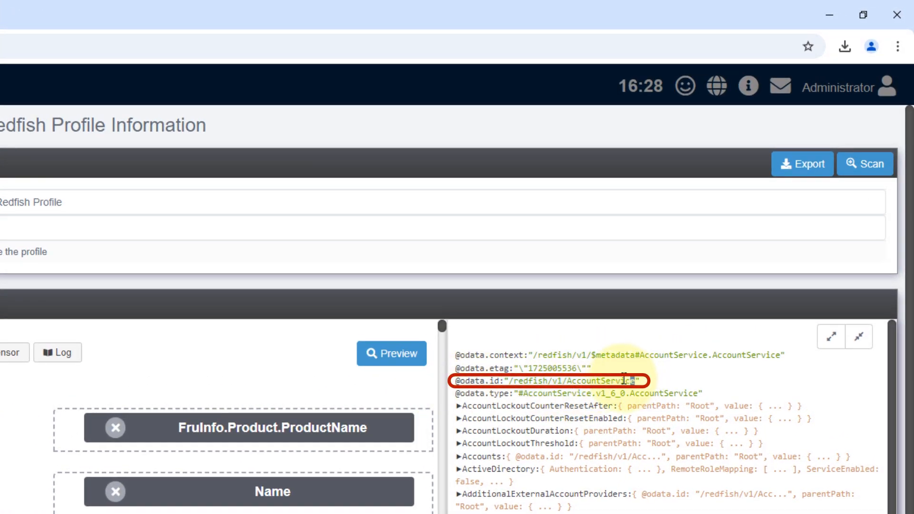
pyautogui.moveTo(624, 379); pyautogui.dragTo(455, 380)
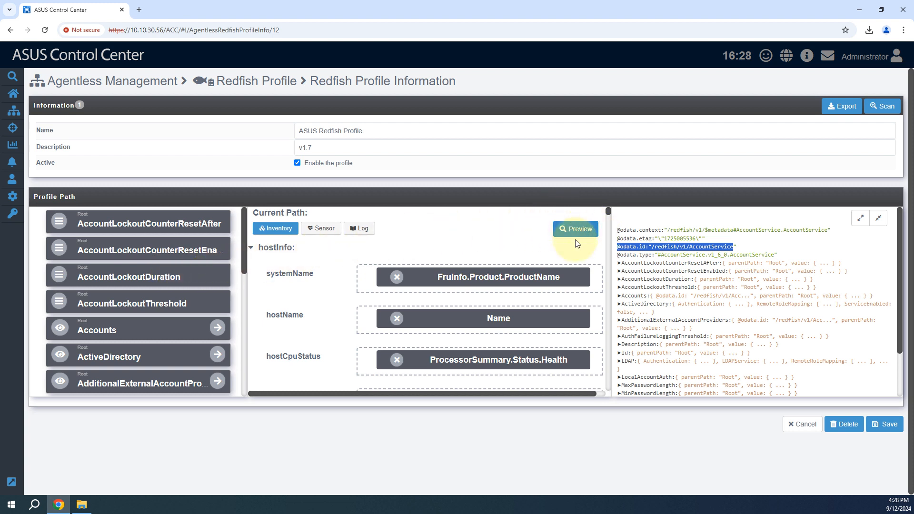
# Step: Delete the ASUS Redfish Profile, choosing to save the changes before leaving, and dismiss the warning
pyautogui.click(845, 425)
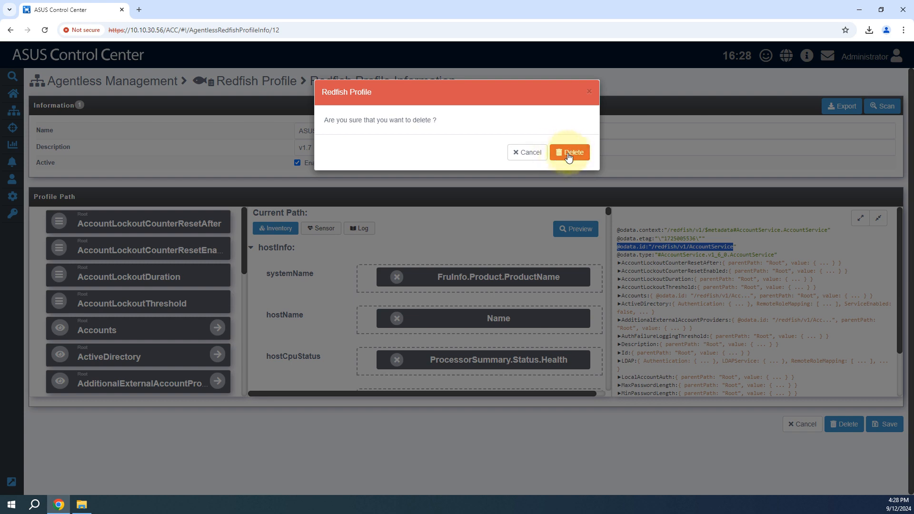
pyautogui.click(573, 153)
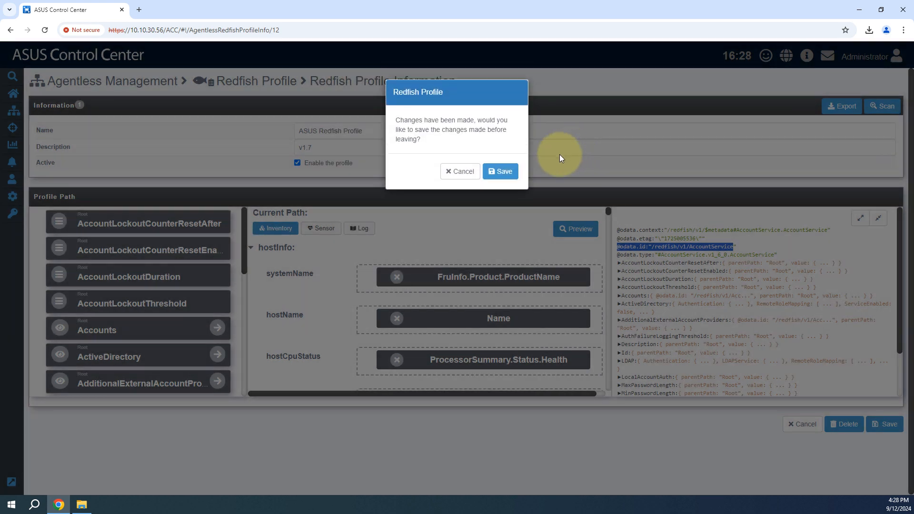
pyautogui.click(504, 172)
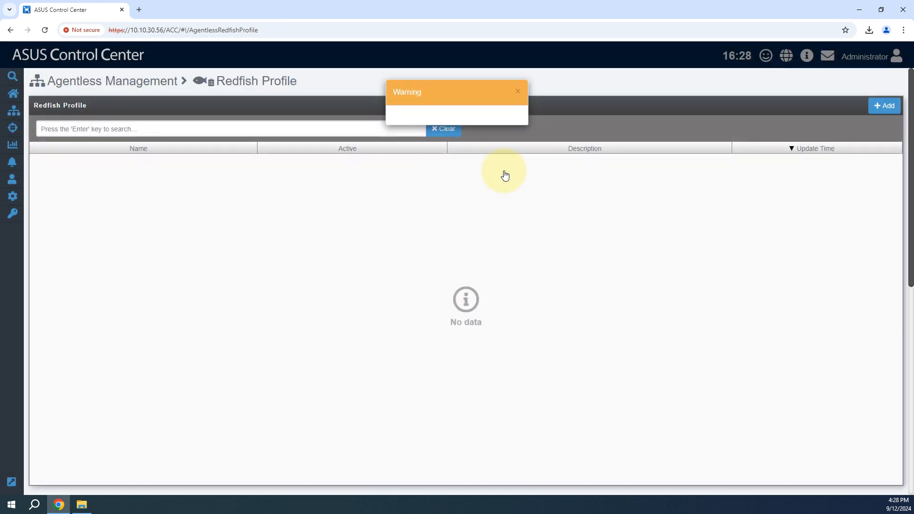
pyautogui.click(517, 93)
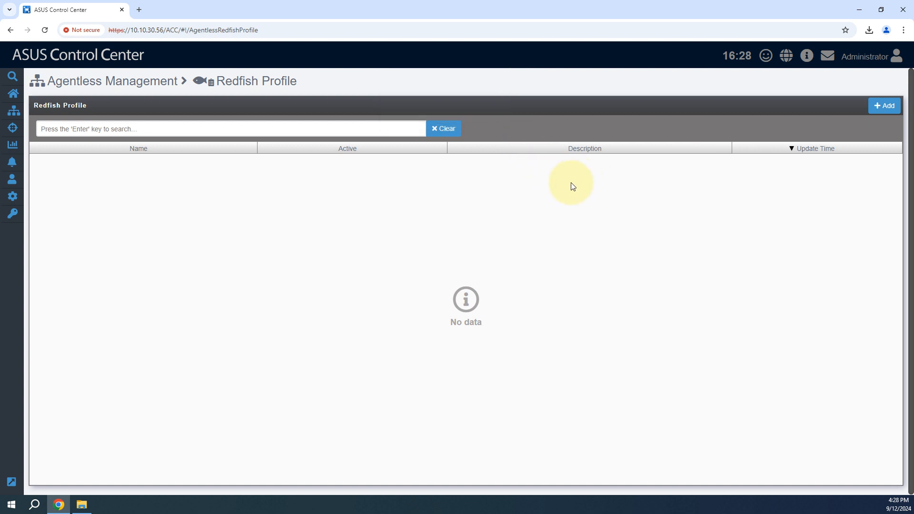